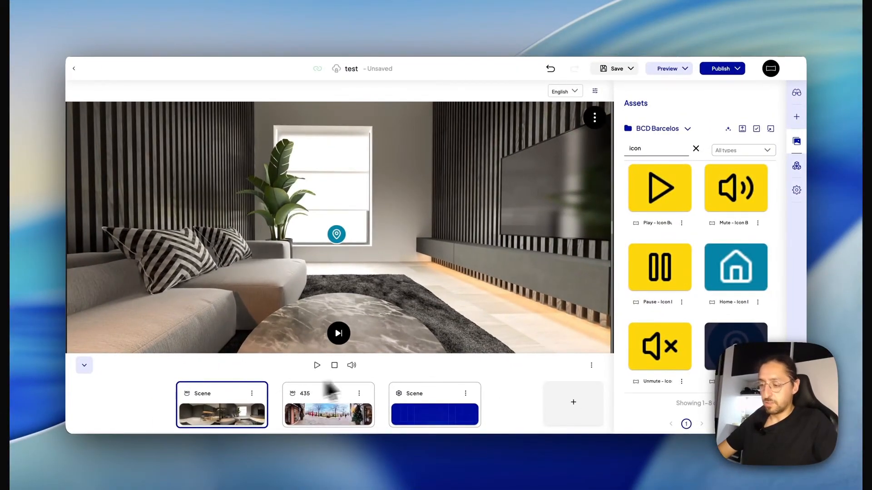
Add a Go To Scene action to the location pin icon in front of the living room window.
left_click(336, 234)
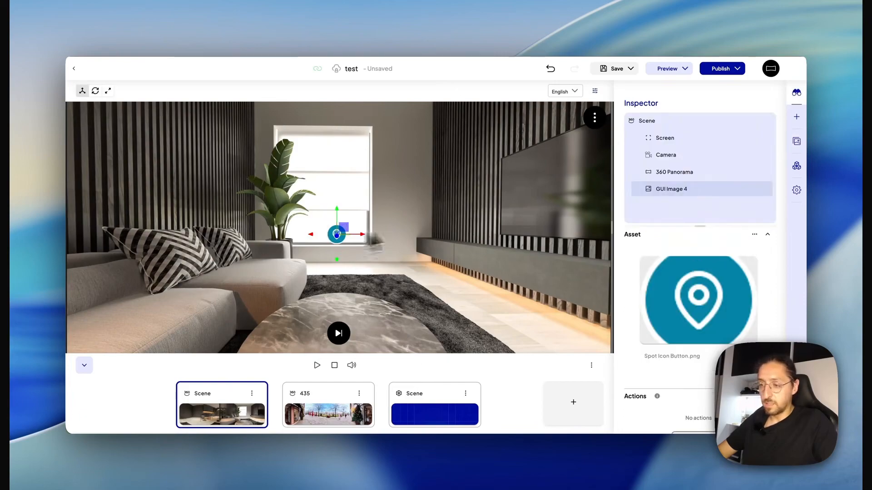
scroll(696, 236, "down", 3)
scroll(685, 254, "down", 2)
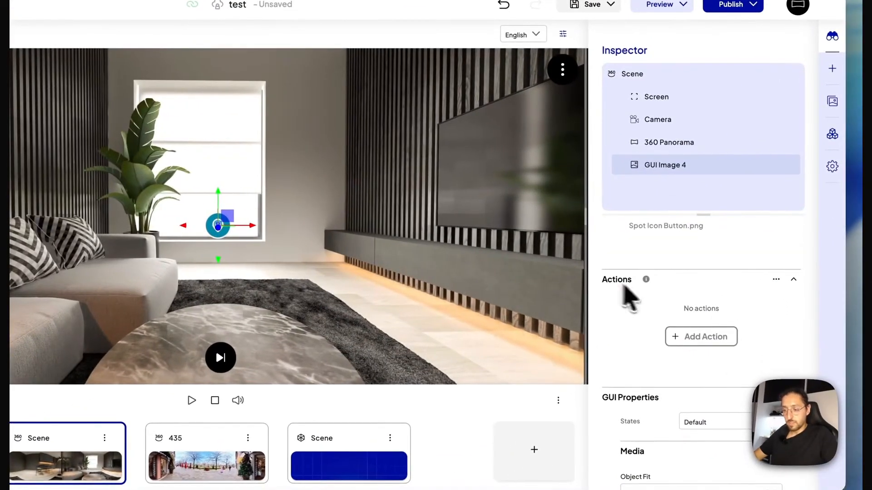
left_click(703, 339)
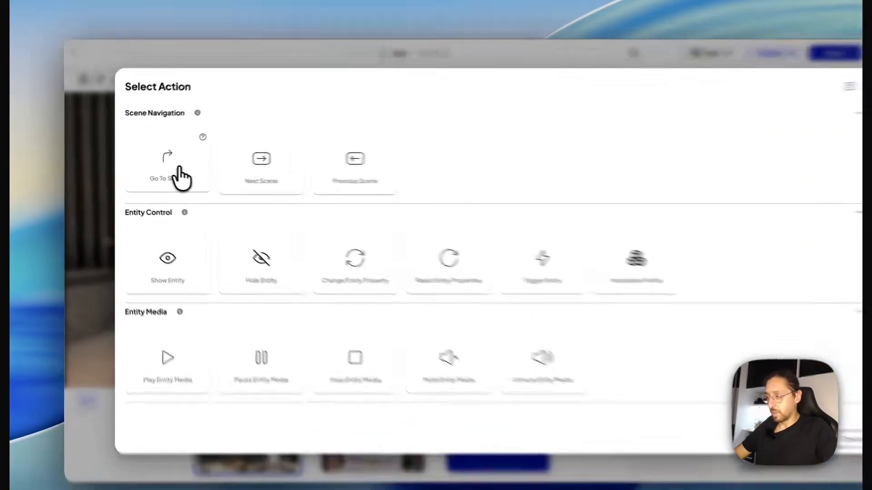
left_click(164, 180)
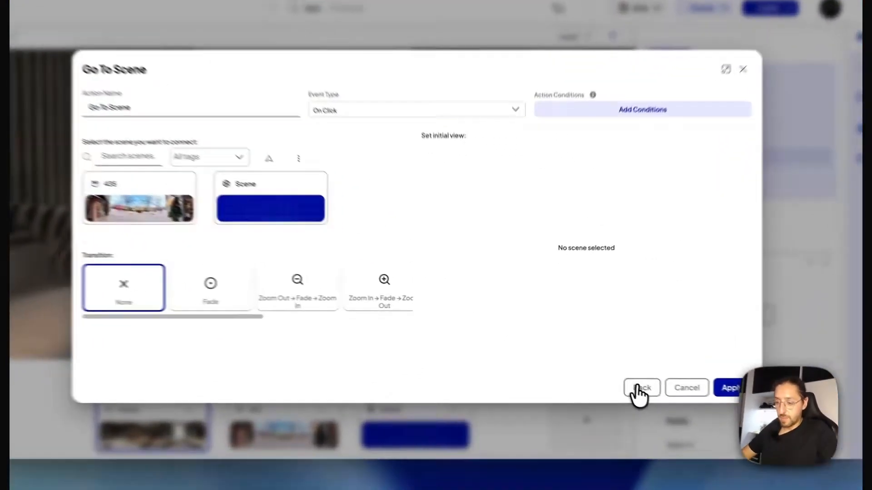
left_click(618, 376)
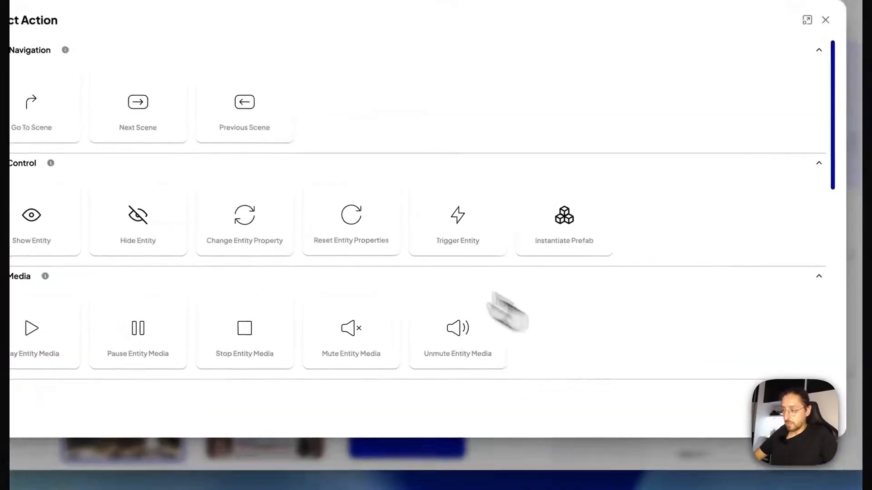
left_click(196, 168)
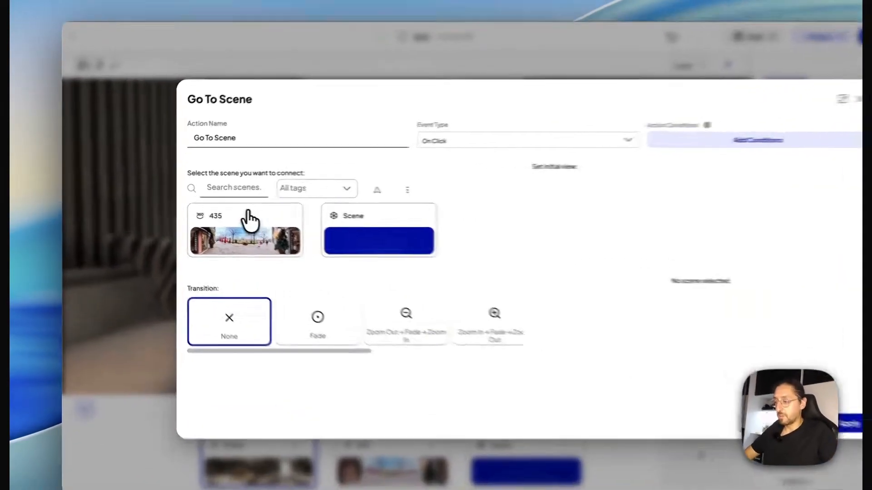
Connect the action to the 435 scene and turn its initial view toward the tree-lined street.
left_click(227, 213)
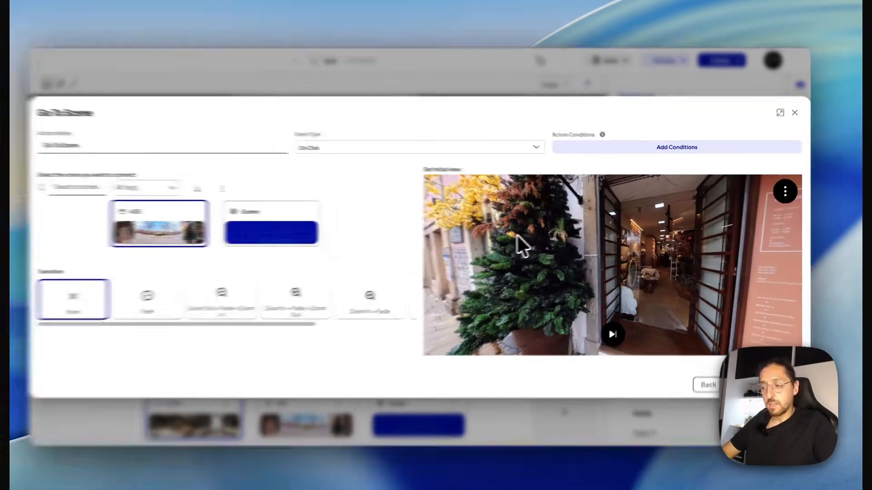
left_click_drag(534, 235, 640, 241)
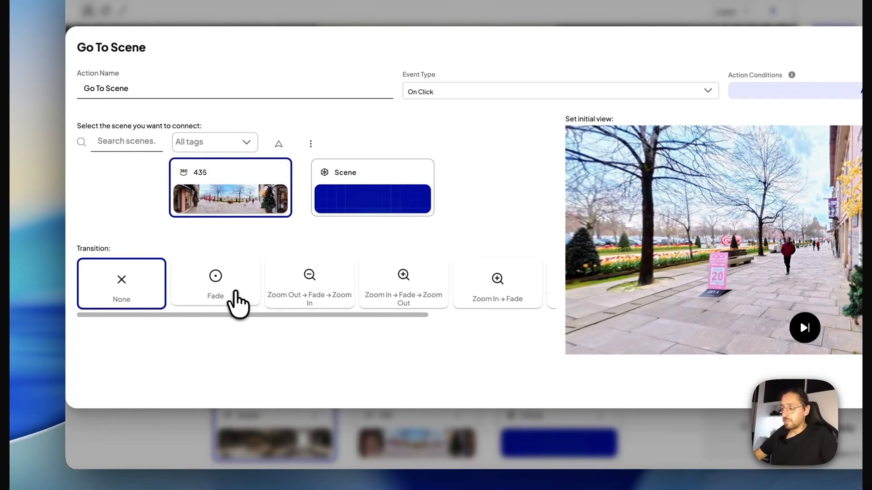
Use the Fade transition for the scene change and name the action "Go 435 panorama".
left_click(245, 301)
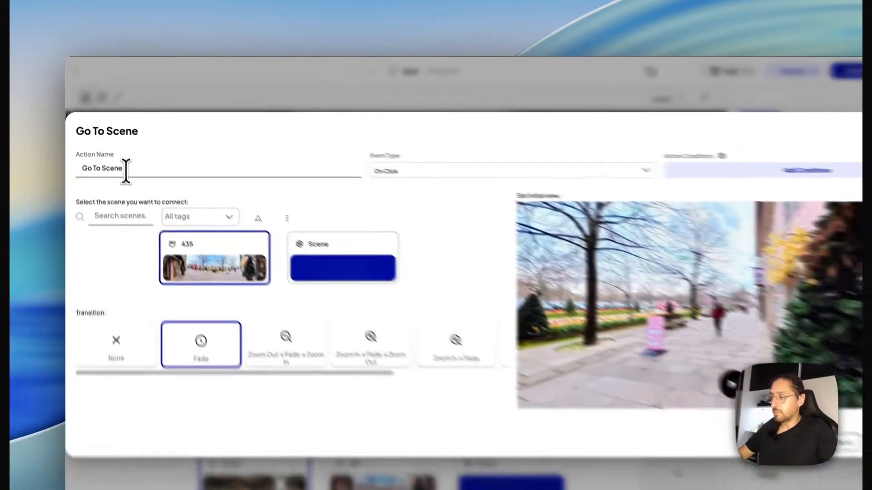
left_click_drag(113, 148, 89, 149)
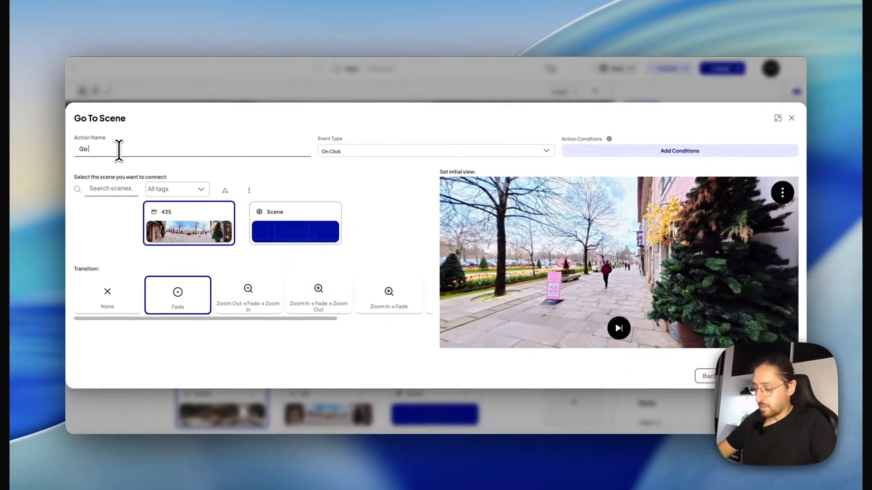
type("4")
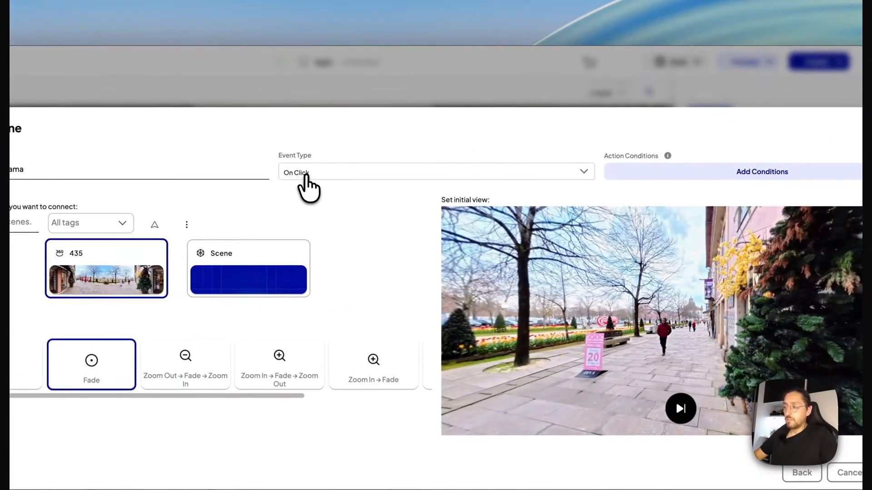
Review the event types that can trigger the action, keeping On Click.
left_click(310, 174)
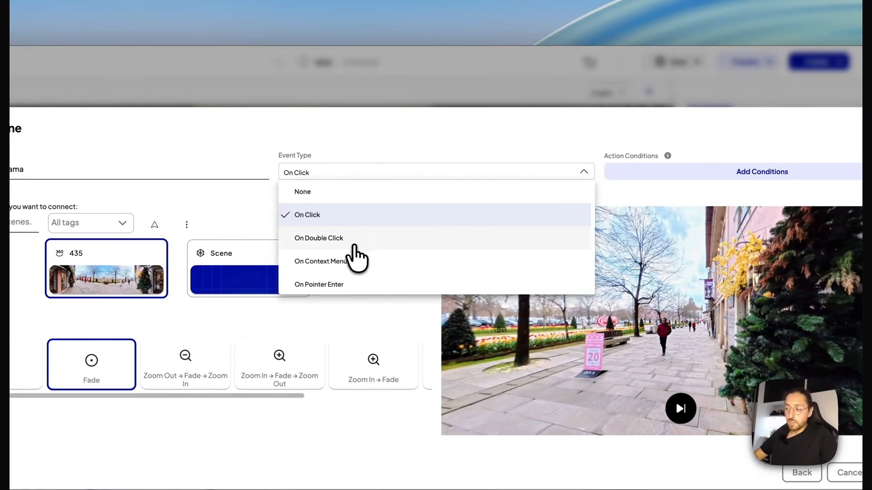
scroll(353, 246, "down", 1)
scroll(350, 248, "down", 5)
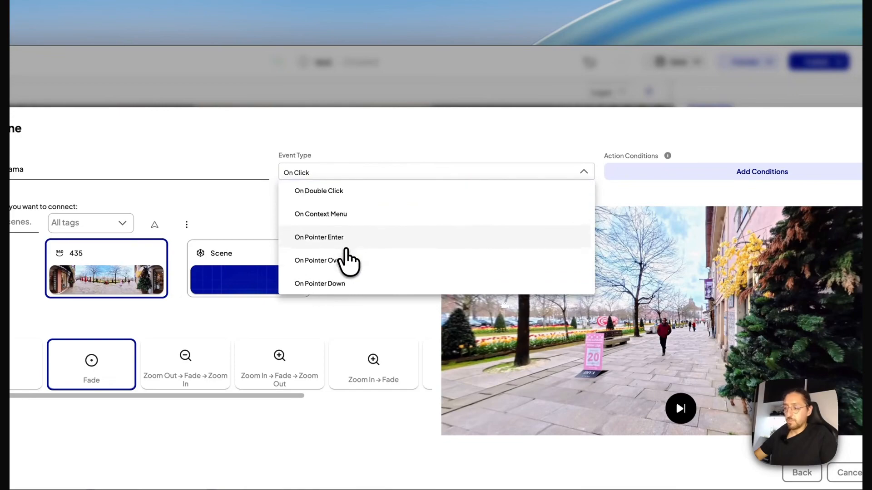
scroll(349, 248, "down", 7)
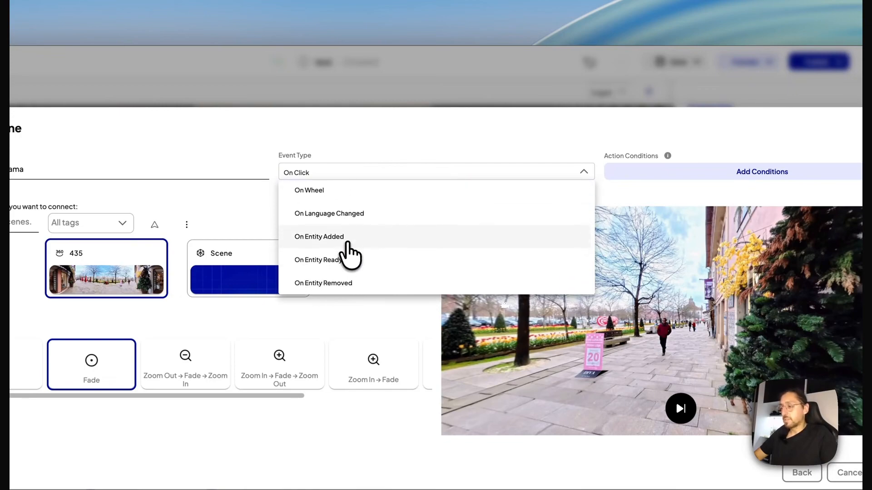
scroll(351, 252, "up", 4)
left_click(324, 165)
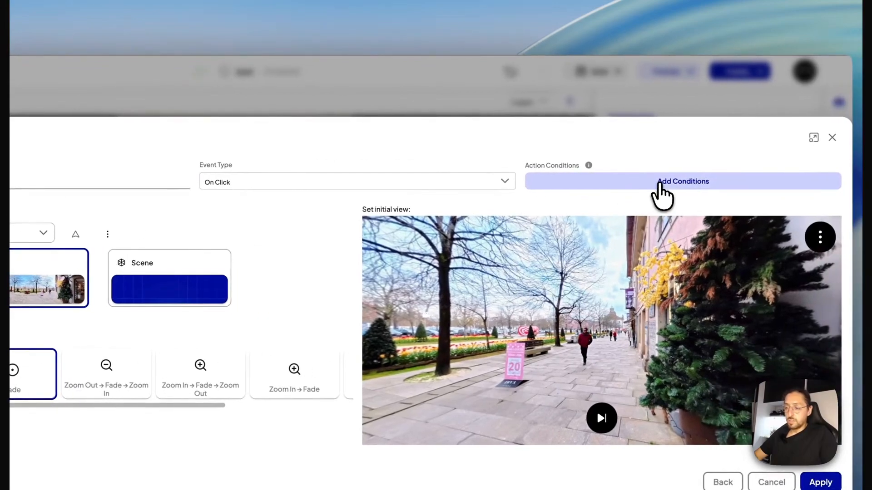
Review the language, device type and XR mode choices in the action conditions, leaving them unrestricted.
left_click(659, 183)
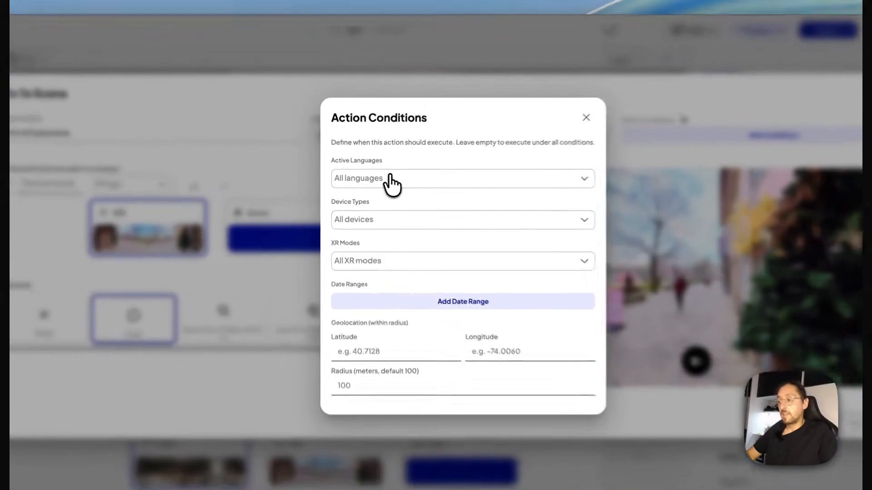
left_click(377, 184)
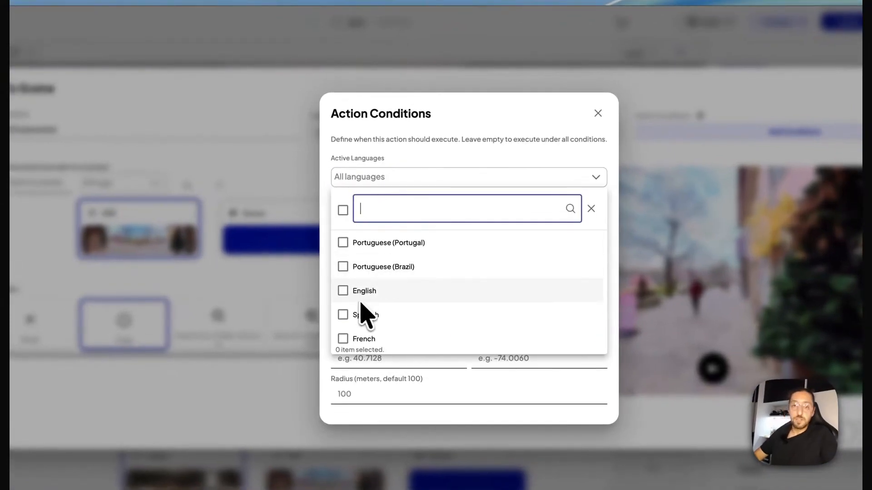
left_click(362, 185)
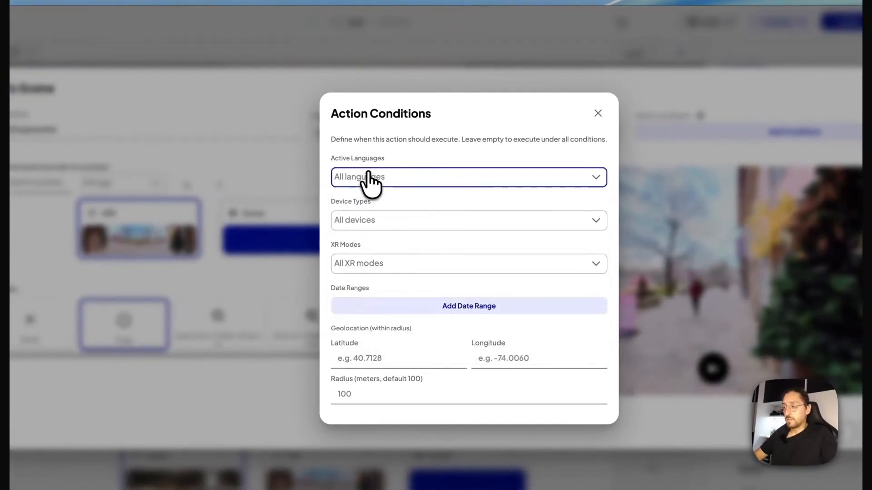
left_click(384, 222)
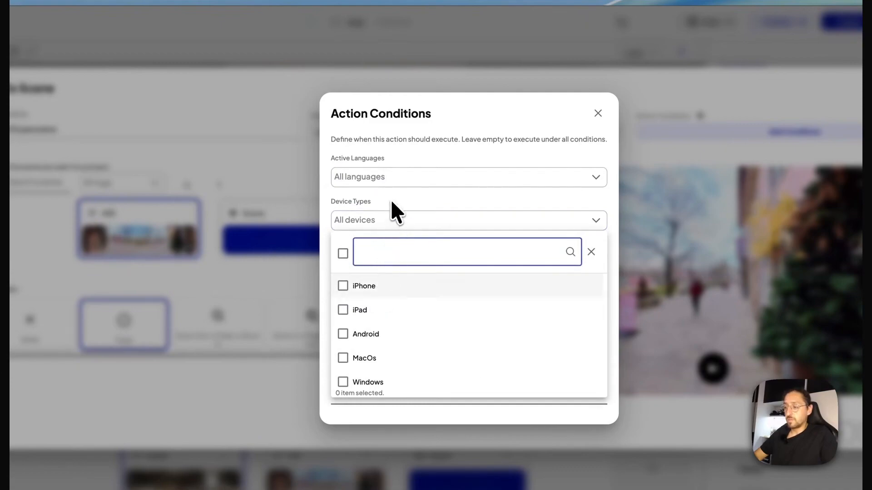
left_click(392, 207)
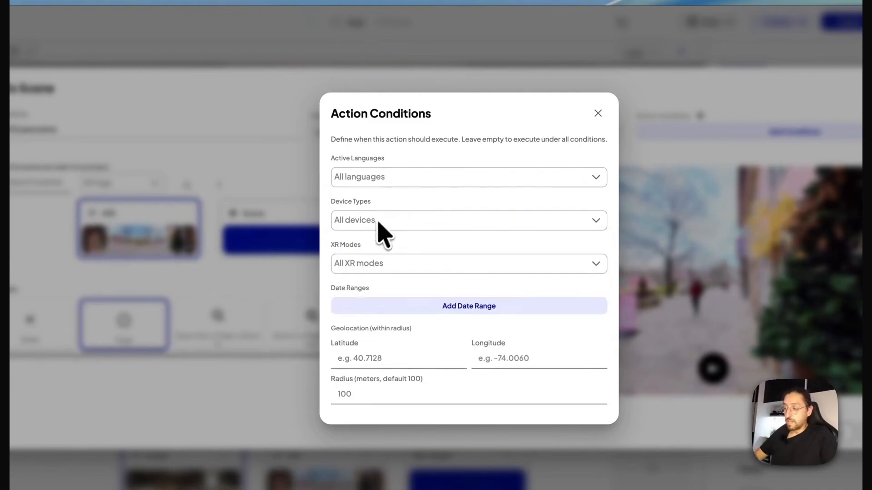
left_click(385, 262)
left_click(389, 247)
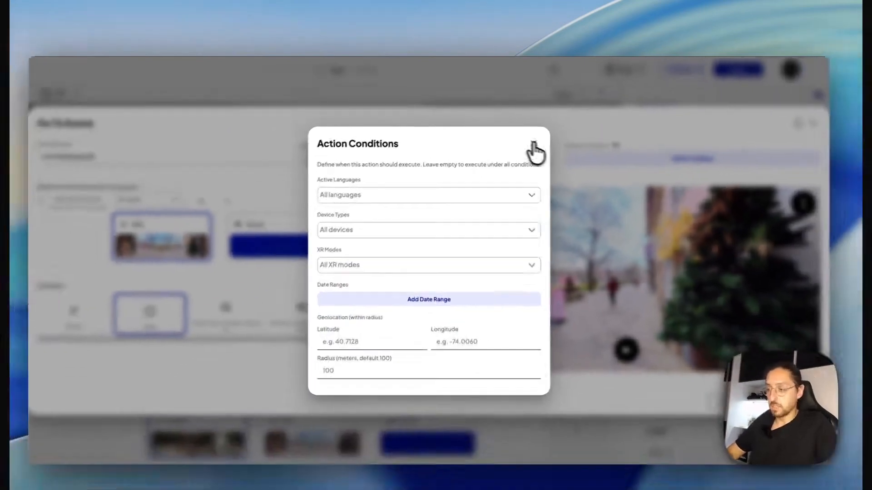
left_click(545, 164)
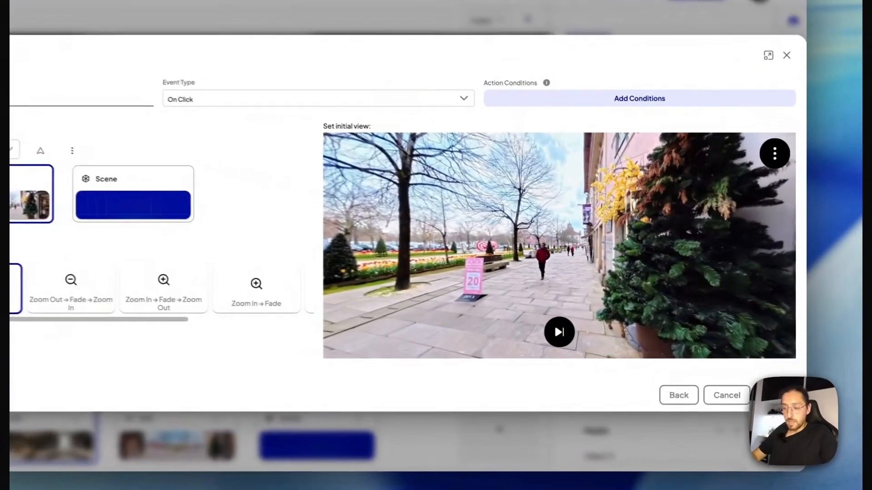
Apply the Go To Scene action to the pin icon and save the project.
left_click(781, 376)
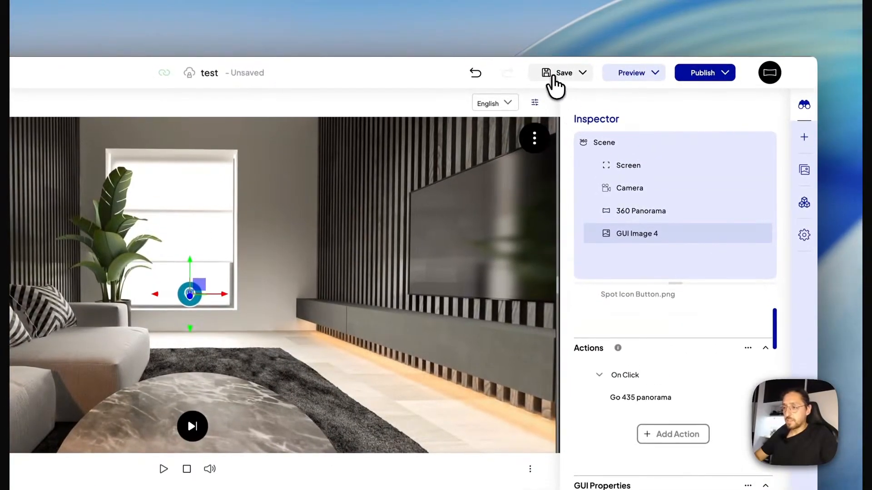
left_click(554, 76)
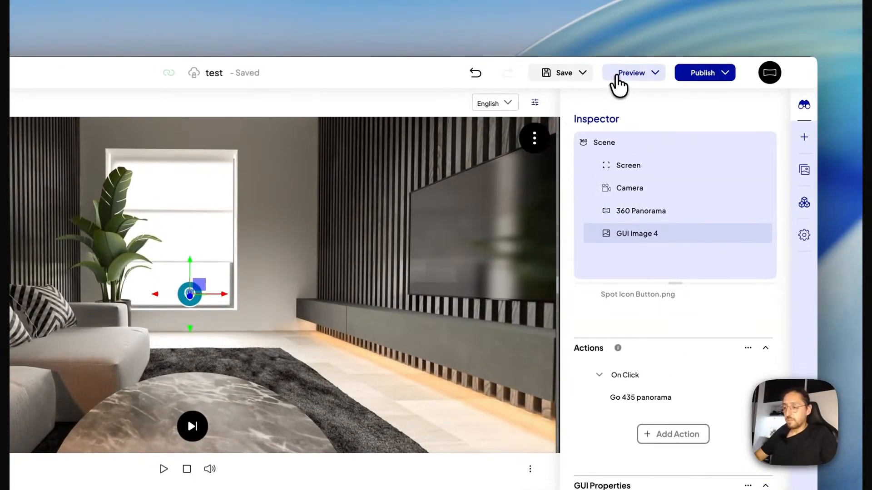
Preview the project and test the pin link and the previous and next scene navigation, looking around the 435 panorama.
left_click(617, 78)
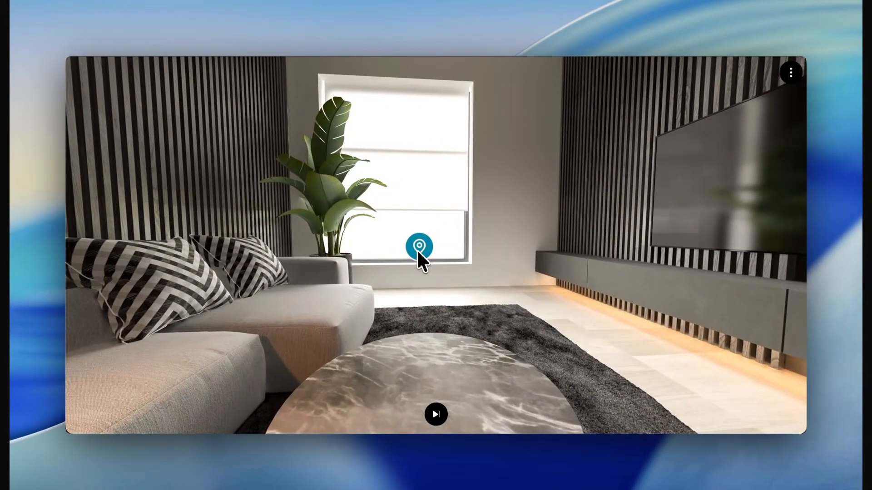
left_click(417, 251)
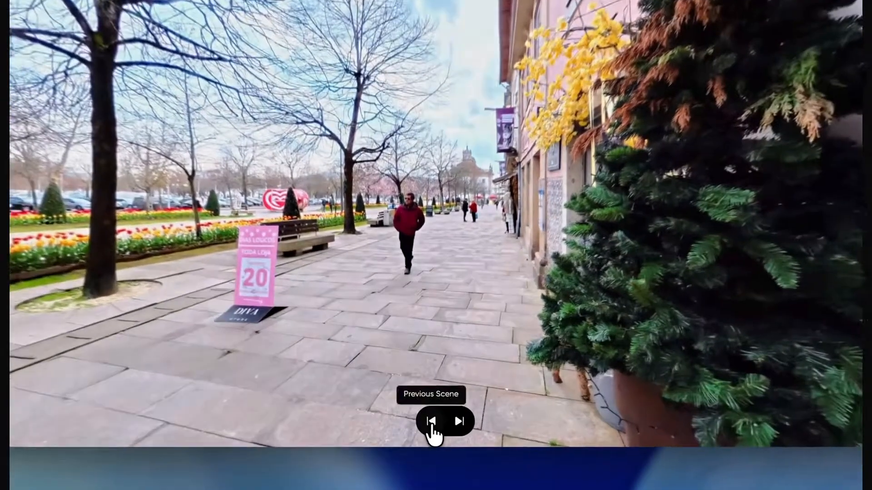
left_click(426, 414)
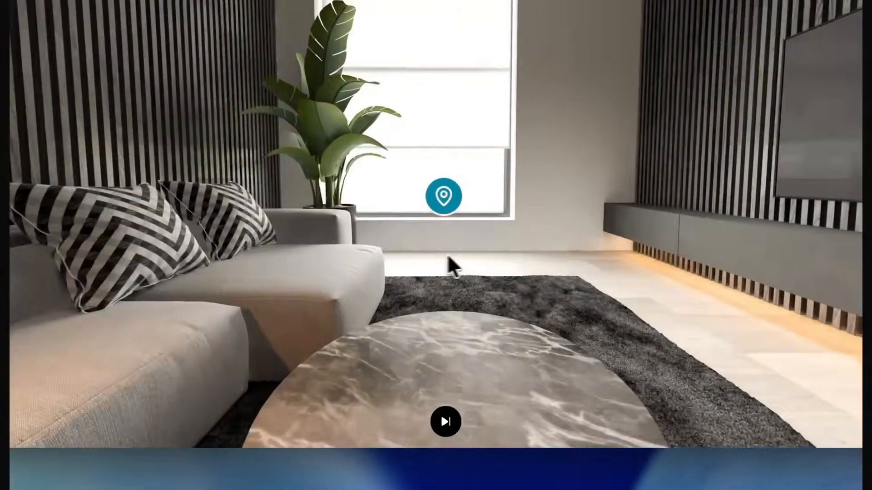
left_click_drag(447, 257, 430, 226)
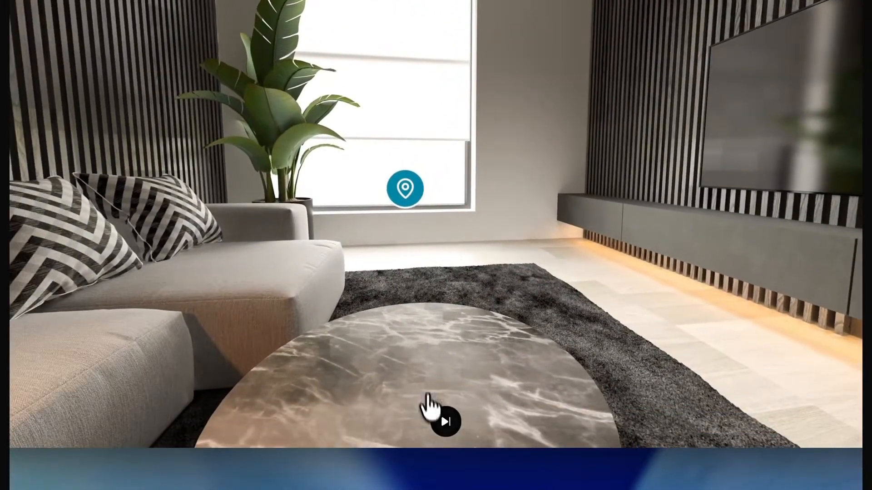
left_click(445, 422)
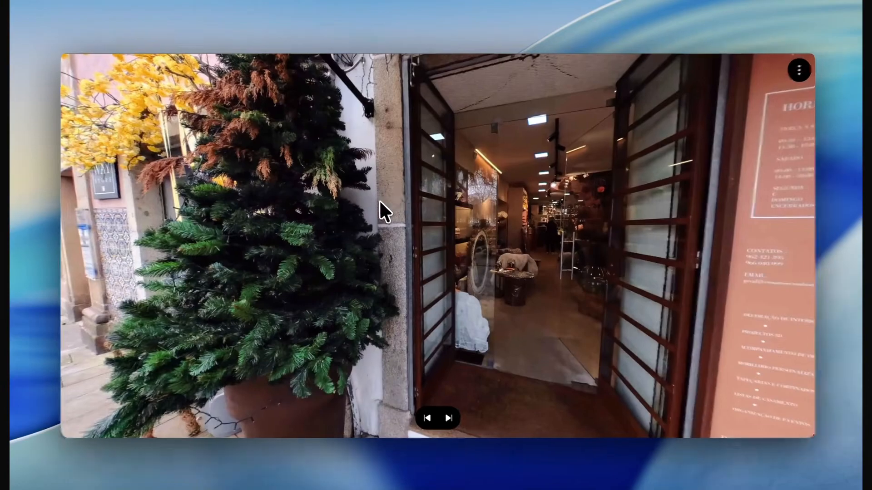
left_click_drag(379, 200, 494, 231)
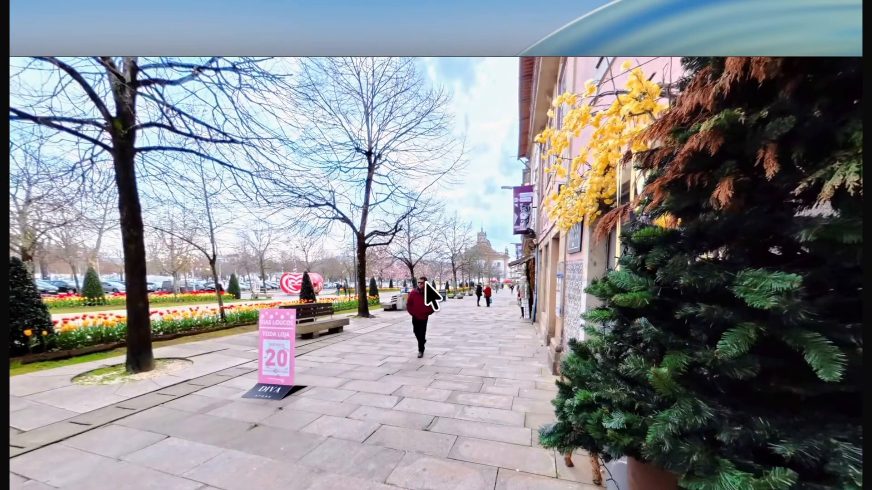
left_click_drag(537, 293, 416, 292)
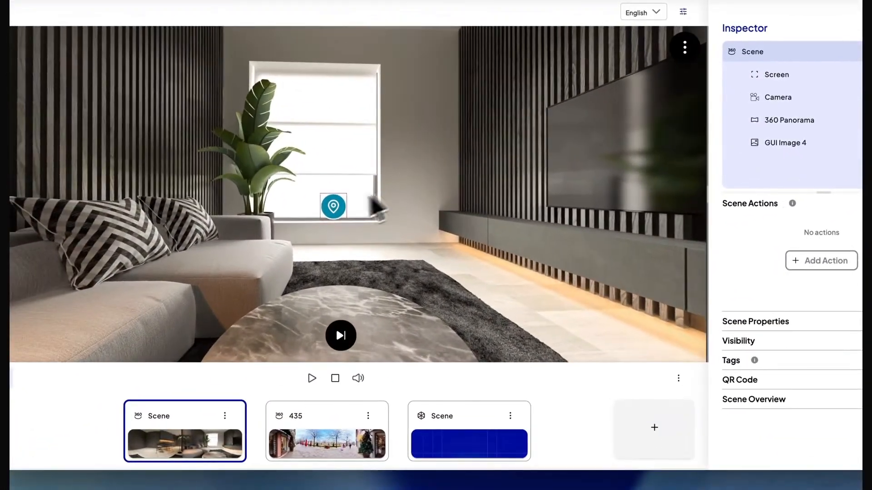
Add a Go To Scene action to the 3D bust, with the living room Scene as its target.
left_click(339, 222)
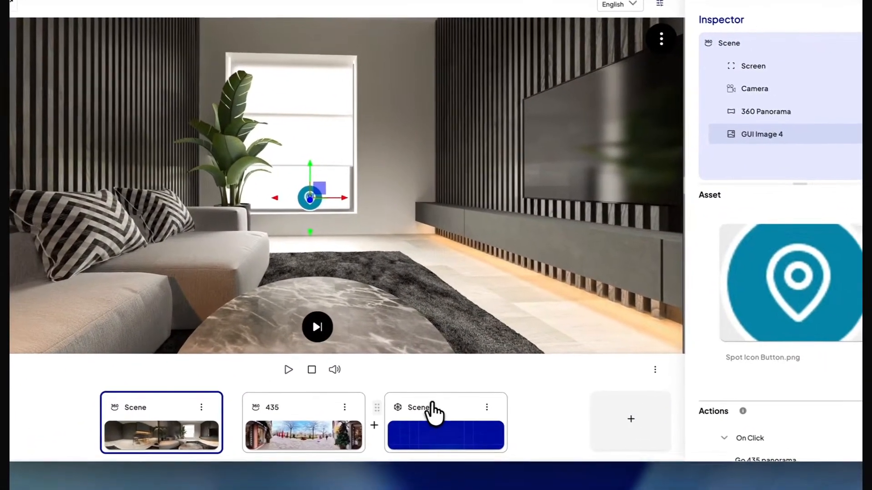
left_click(456, 423)
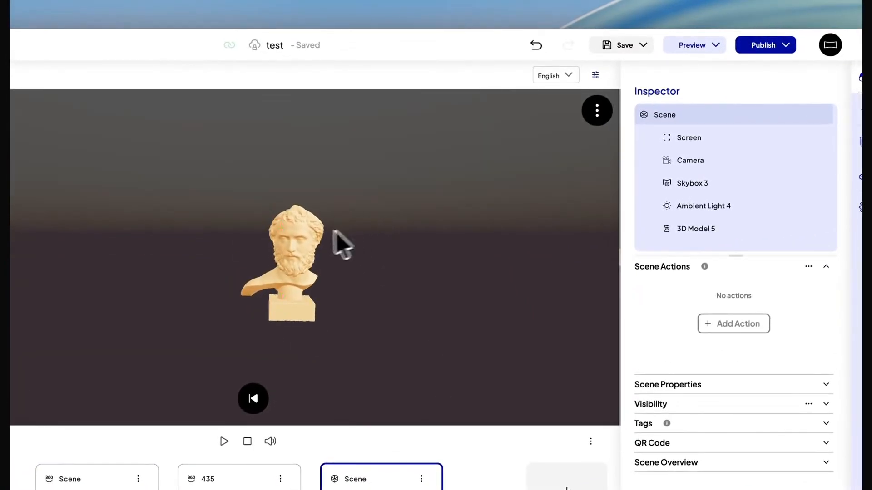
left_click(302, 238)
scroll(685, 229, "down", 1)
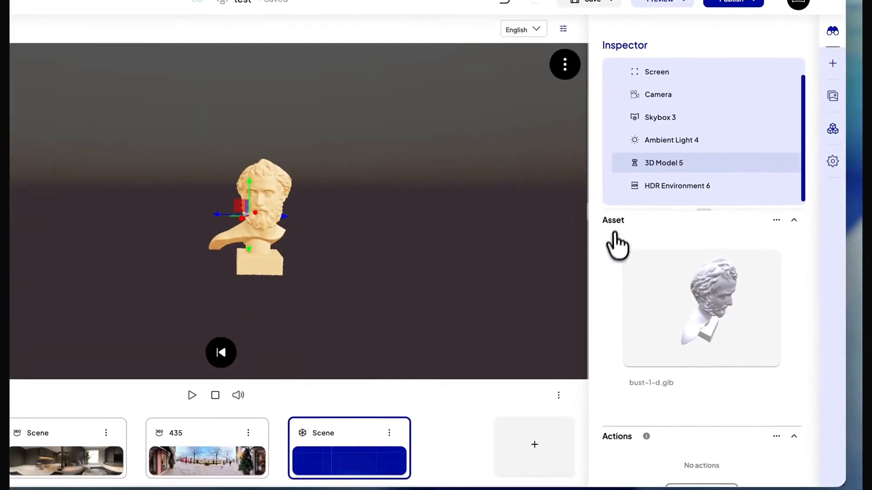
scroll(616, 243, "down", 5)
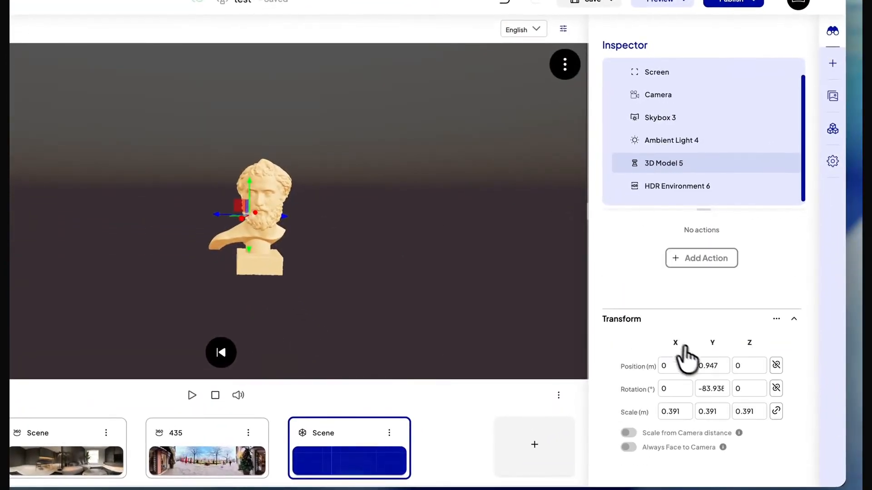
scroll(685, 350, "up", 2)
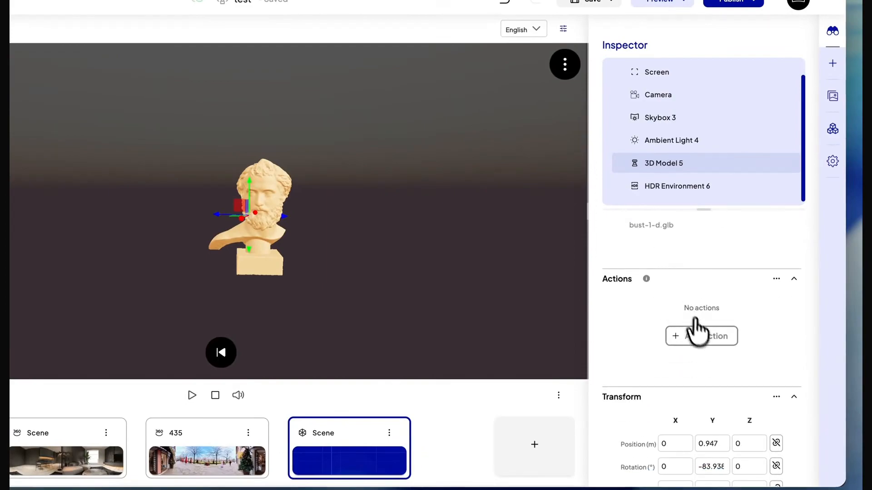
left_click(701, 336)
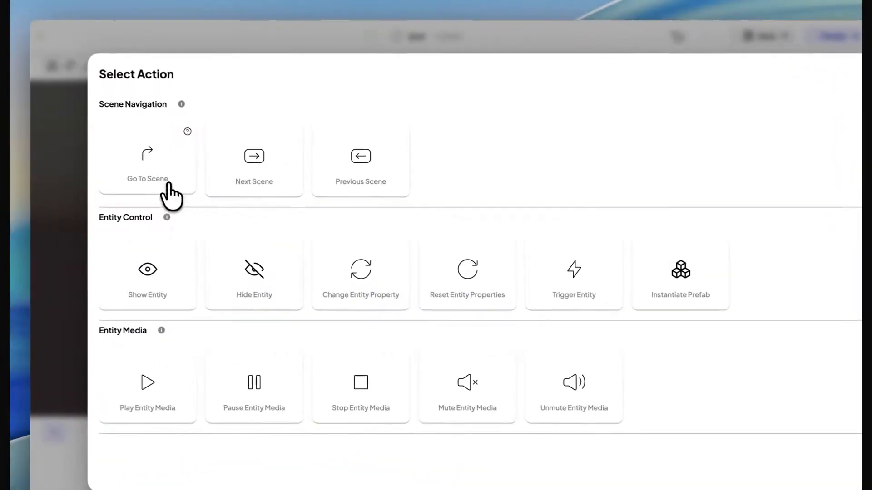
left_click(149, 178)
left_click(222, 249)
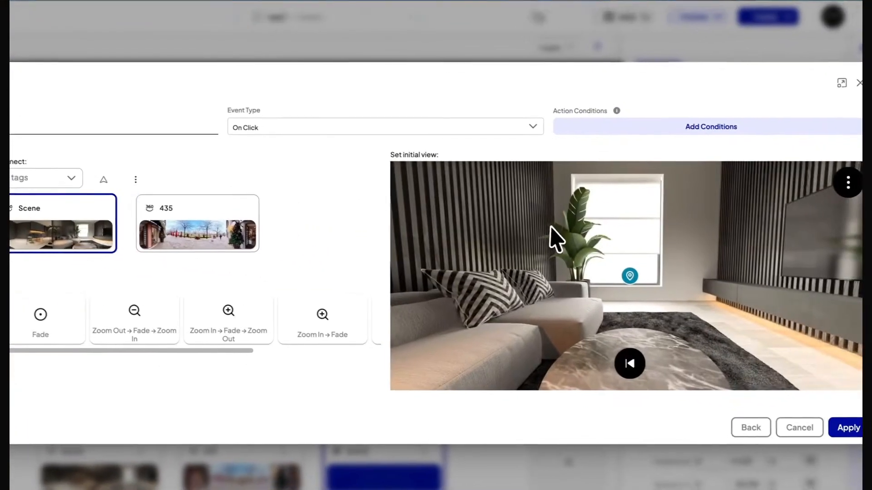
Turn the action's initial view toward the sofa and slatted wall, set the Zoom In → Fade → Zoom Out transition and apply it.
left_click_drag(689, 247, 789, 247)
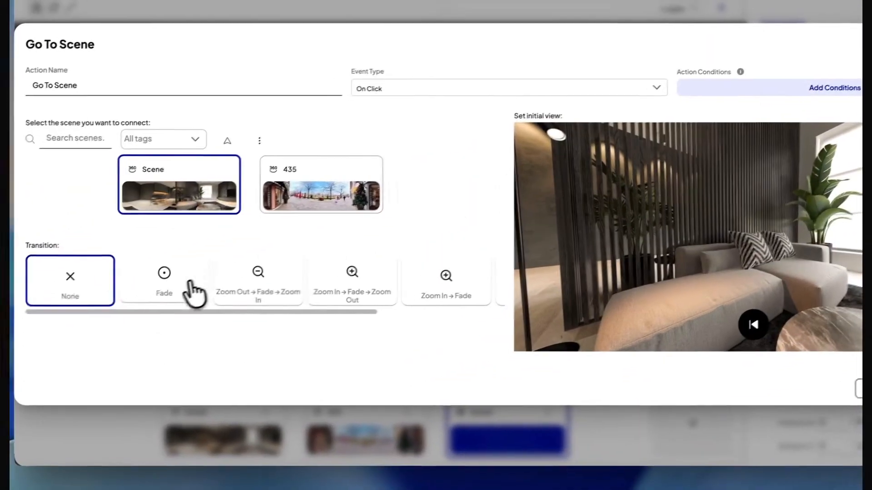
left_click(51, 323)
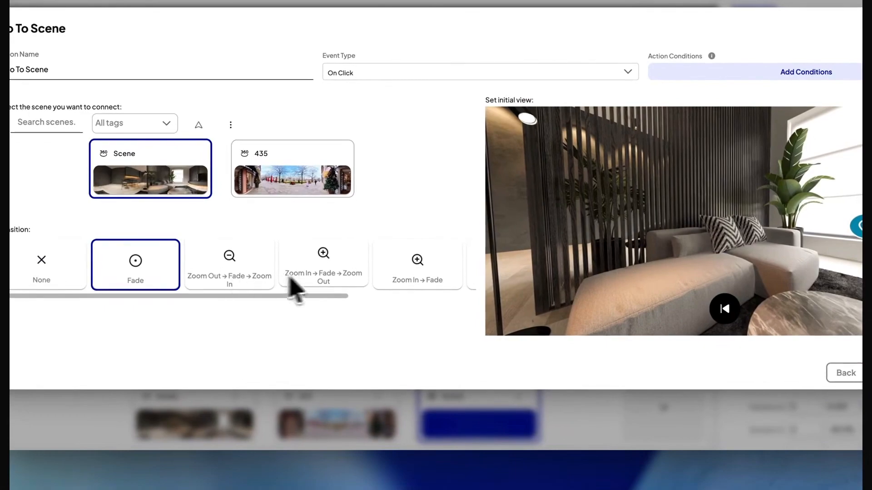
left_click(317, 268)
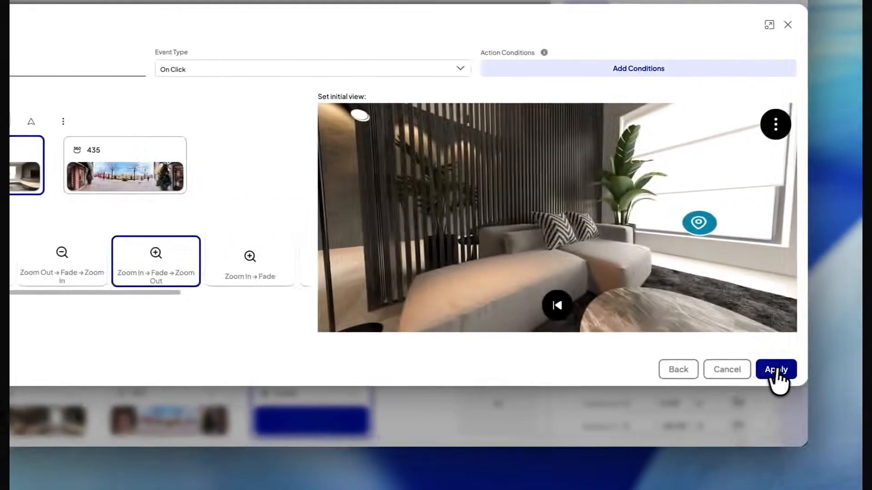
left_click(773, 380)
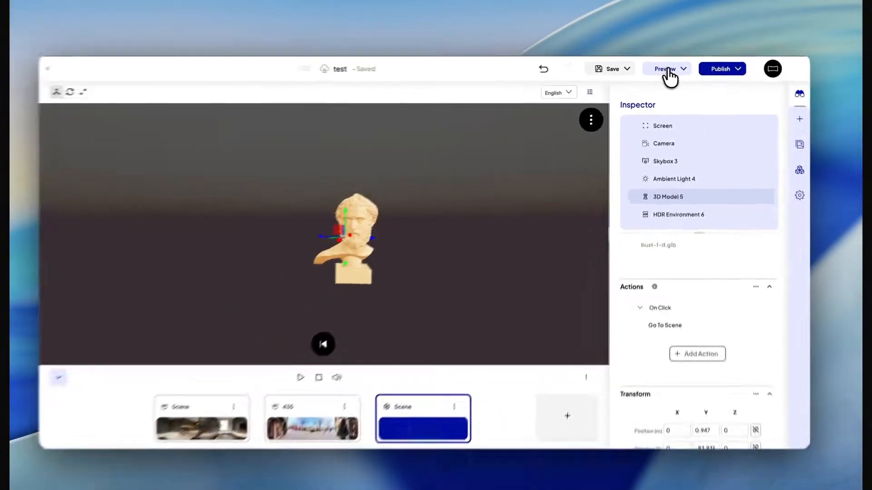
Preview the project, advance through the scenes to the 3D bust and test its link.
left_click(719, 65)
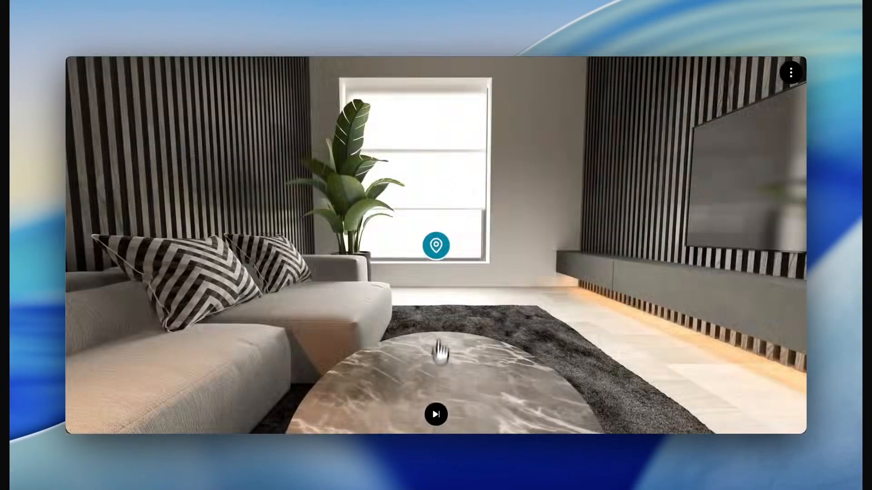
left_click(436, 415)
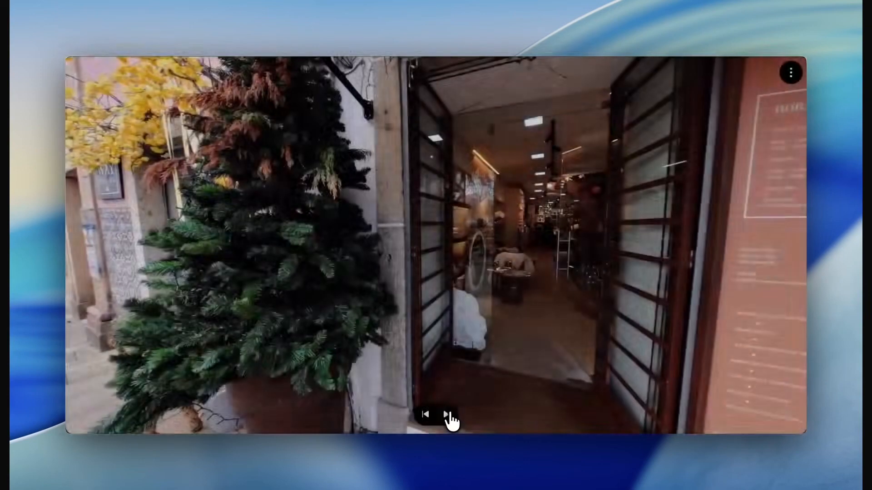
left_click(450, 412)
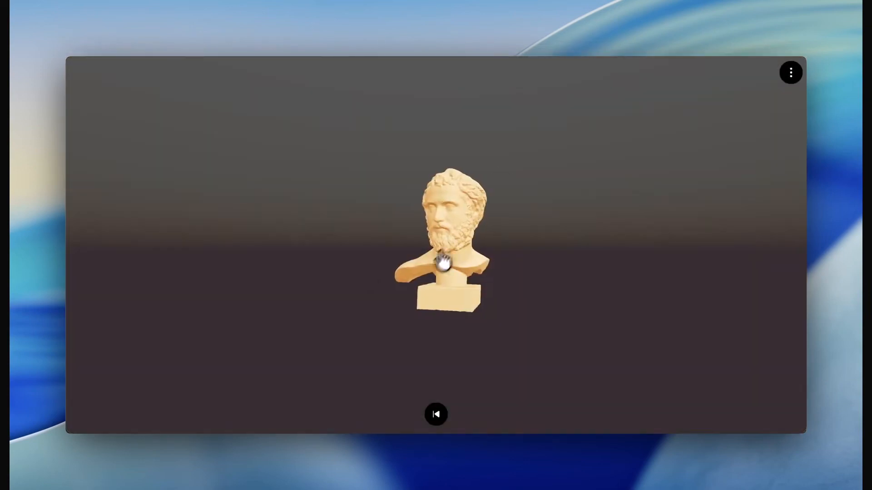
left_click(439, 225)
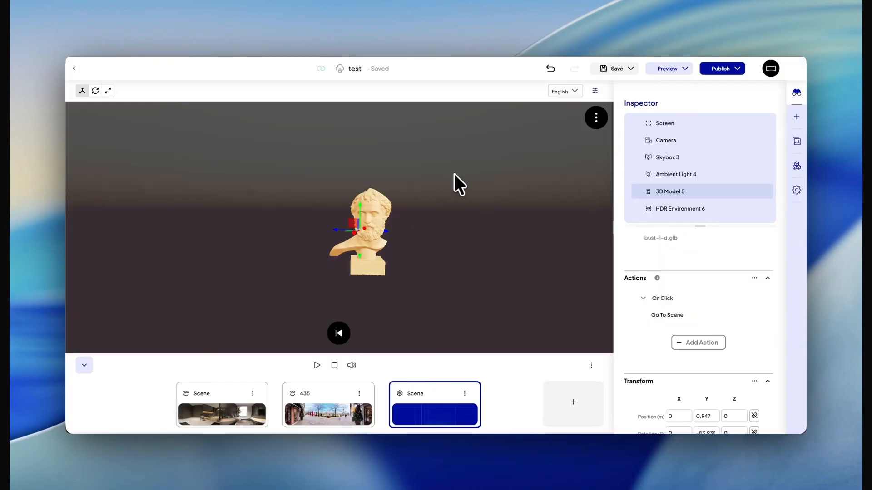
Start a Delay scene action on the living room Scene and set its duration to 2.
scroll(650, 171, "up", 1)
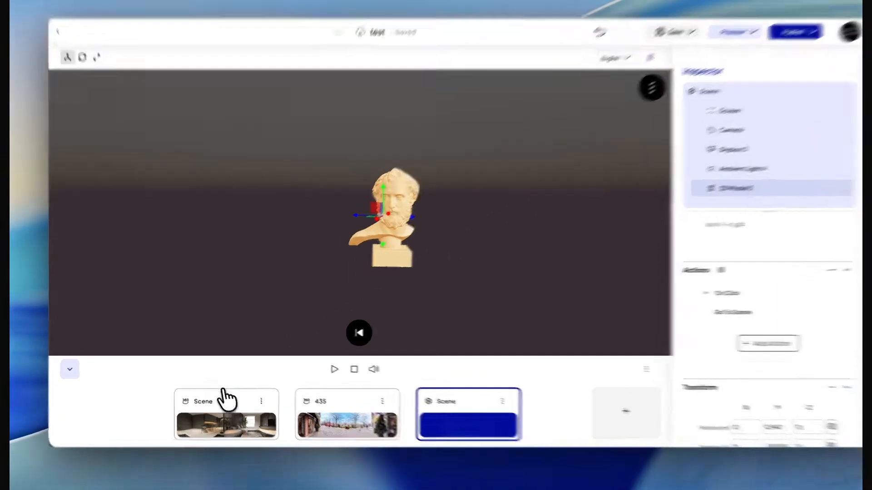
left_click(223, 394)
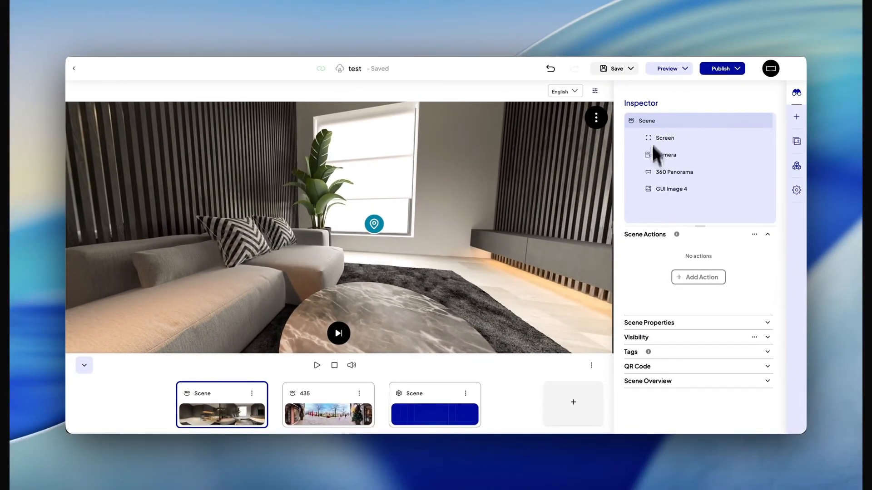
left_click(703, 278)
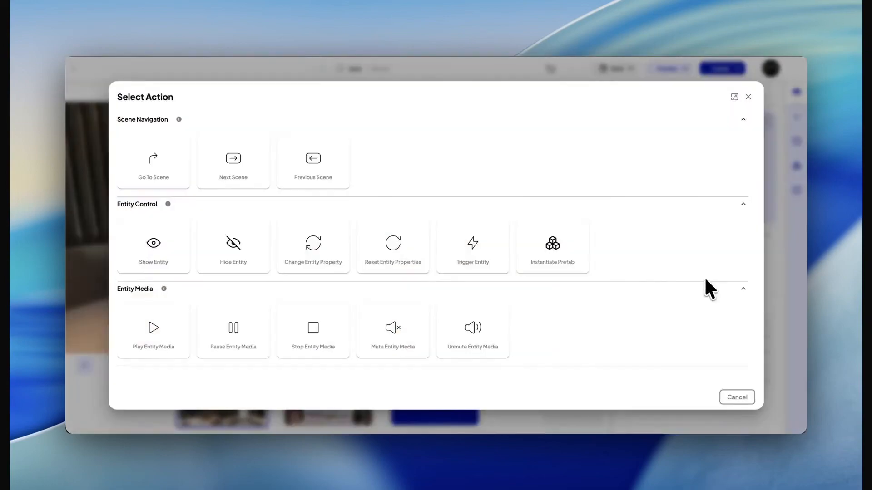
scroll(325, 227, "down", 3)
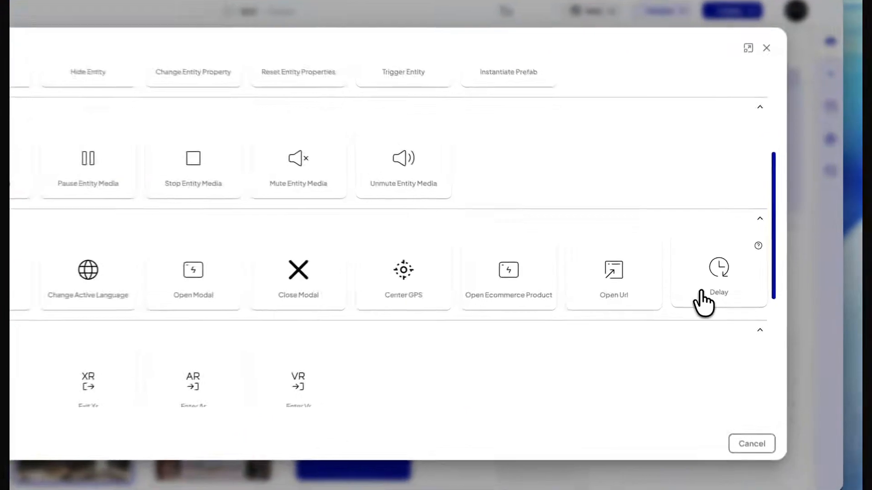
left_click(701, 291)
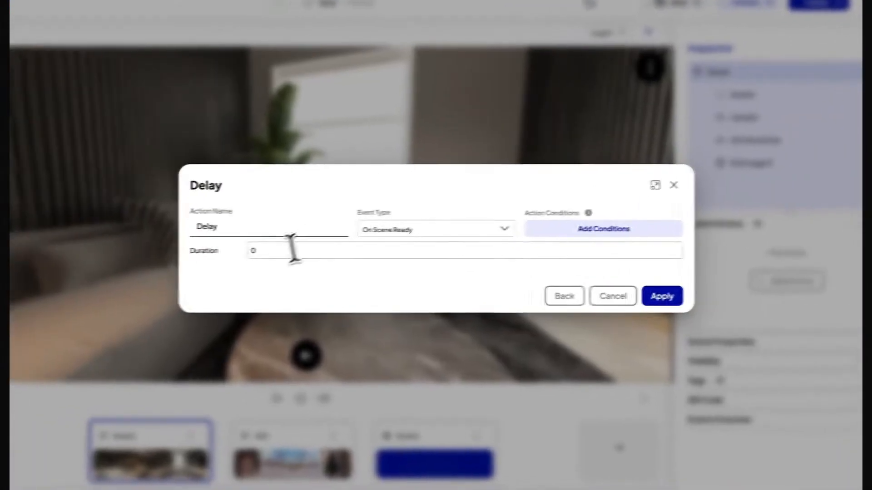
left_click_drag(292, 250, 234, 250)
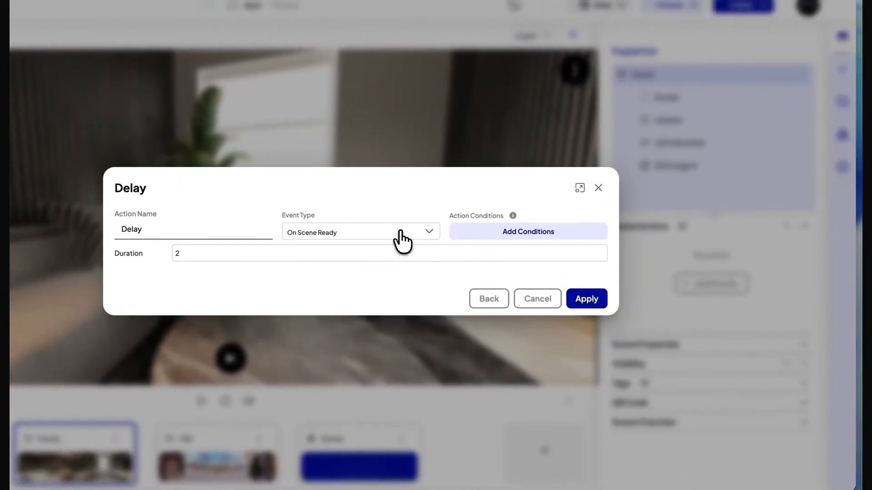
Review the event types available for the Delay action, keep On Scene Ready and apply the action.
left_click(401, 232)
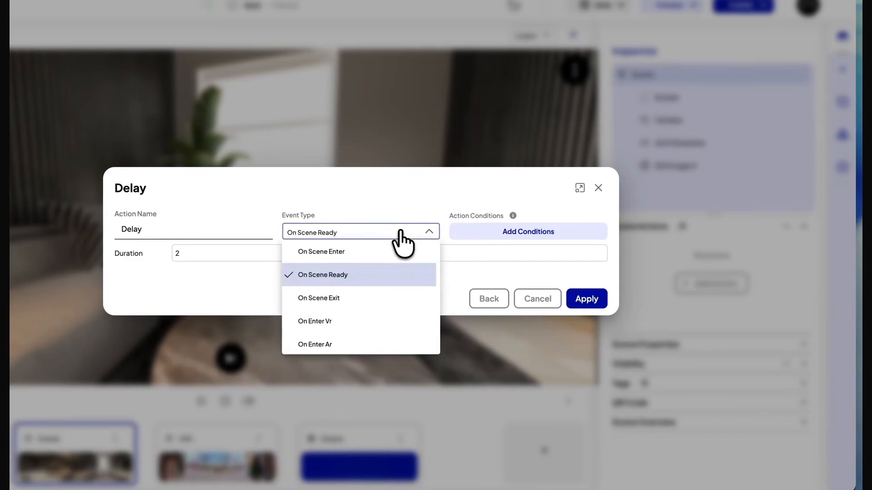
left_click(391, 206)
left_click(352, 234)
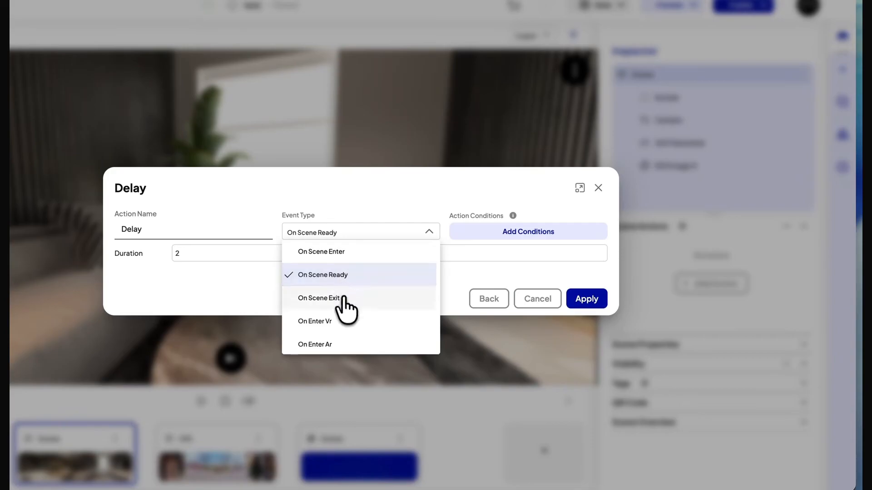
left_click(354, 215)
left_click(588, 302)
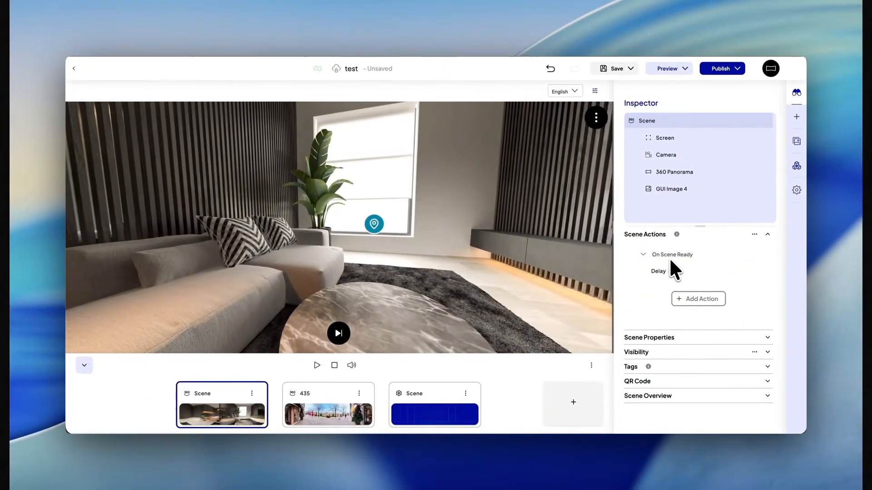
Add a Next Scene action after the delay with a Fade transition and a 3-second duration, and save the project.
mouse_move(668, 273)
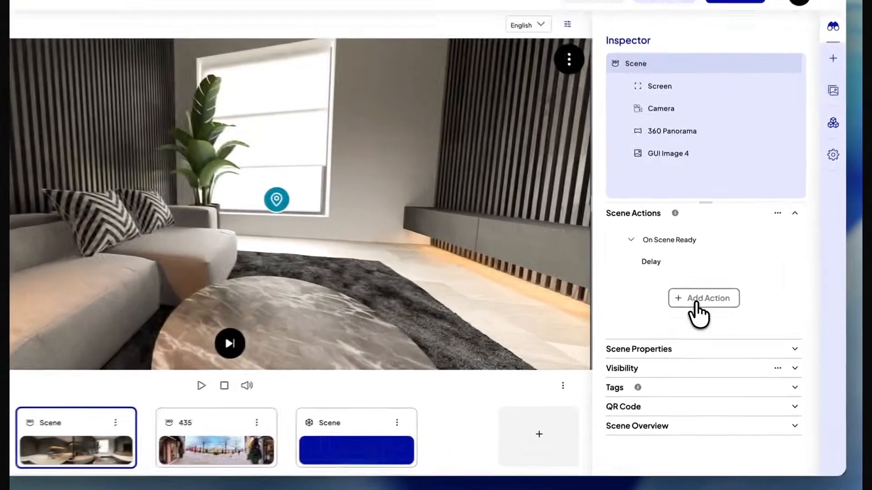
left_click(686, 300)
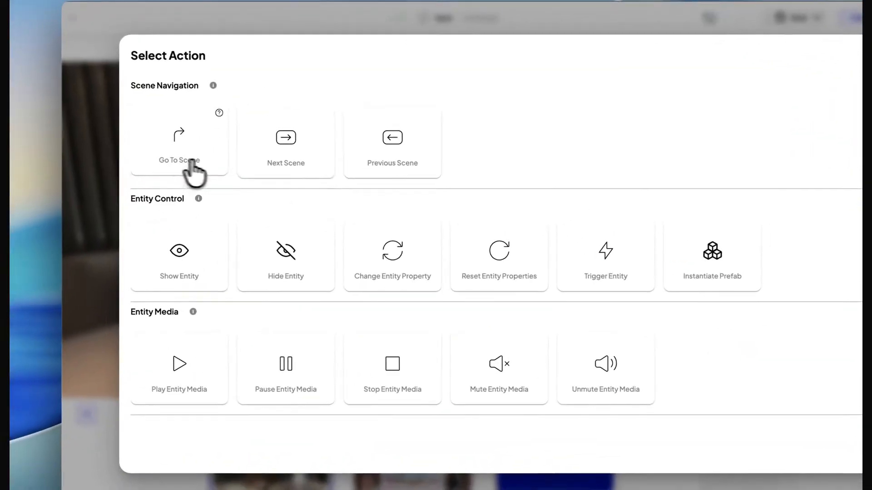
left_click(266, 167)
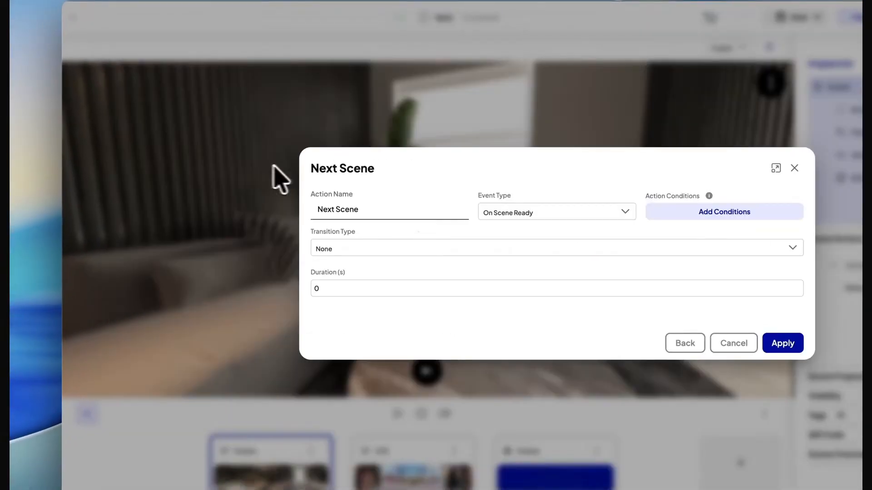
left_click(393, 260)
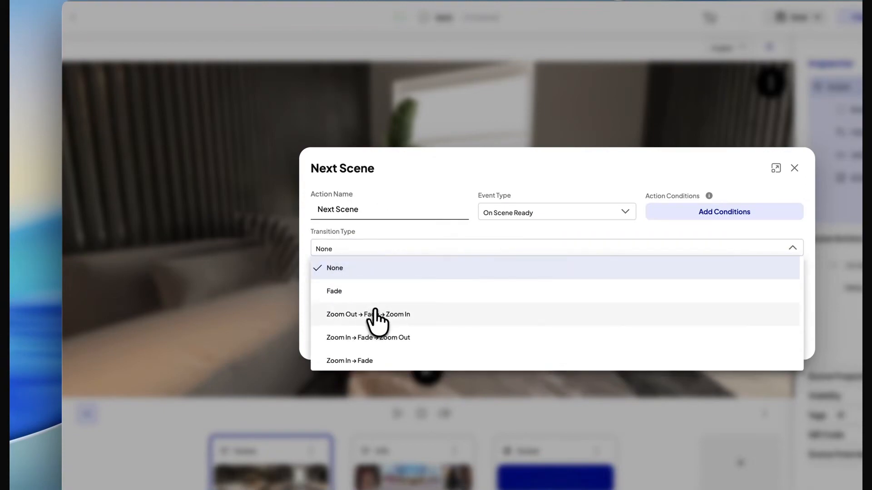
left_click(335, 293)
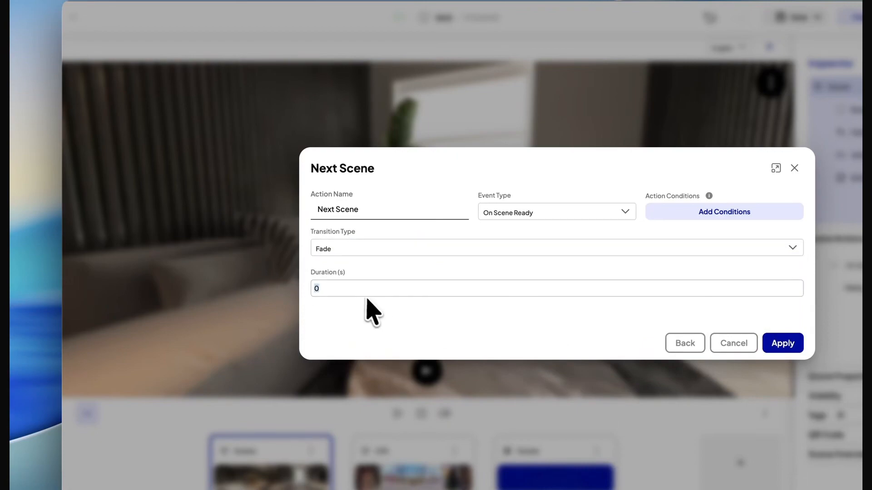
type("3")
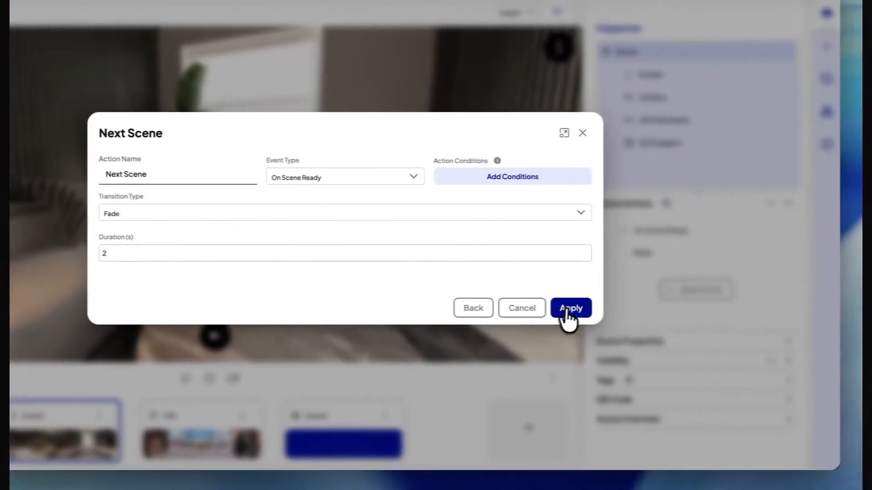
left_click(700, 307)
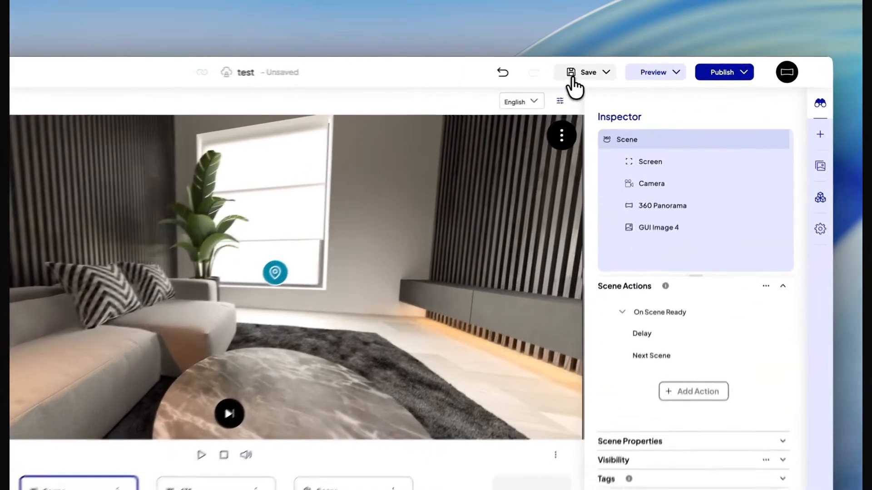
left_click(606, 69)
Preview the project to test the automatic scene change, and look around the 435 panorama.
left_click(632, 74)
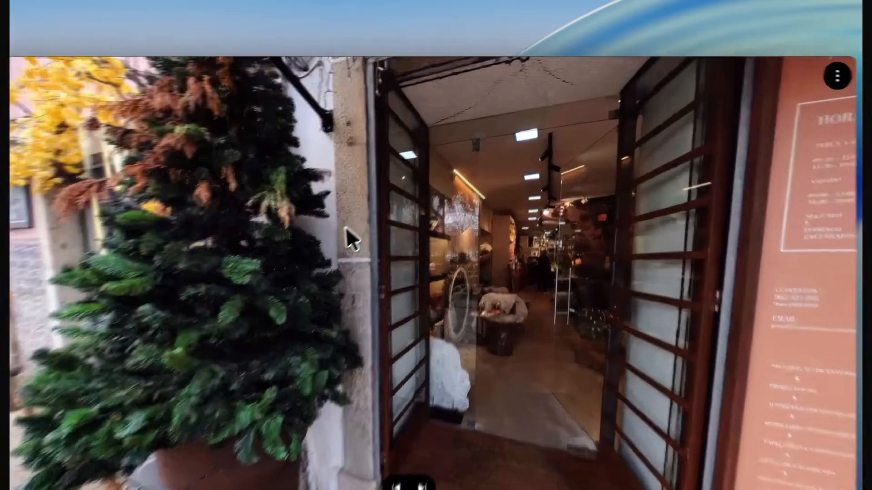
left_click_drag(261, 222, 618, 228)
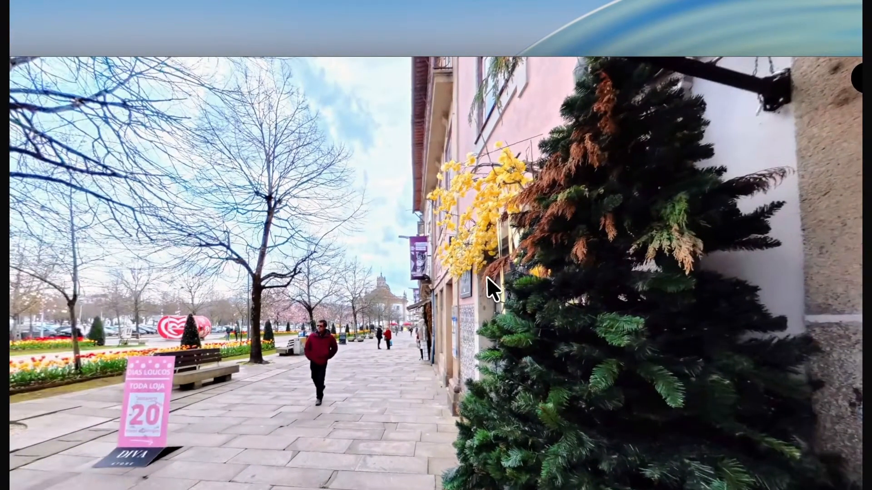
left_click_drag(487, 277, 351, 293)
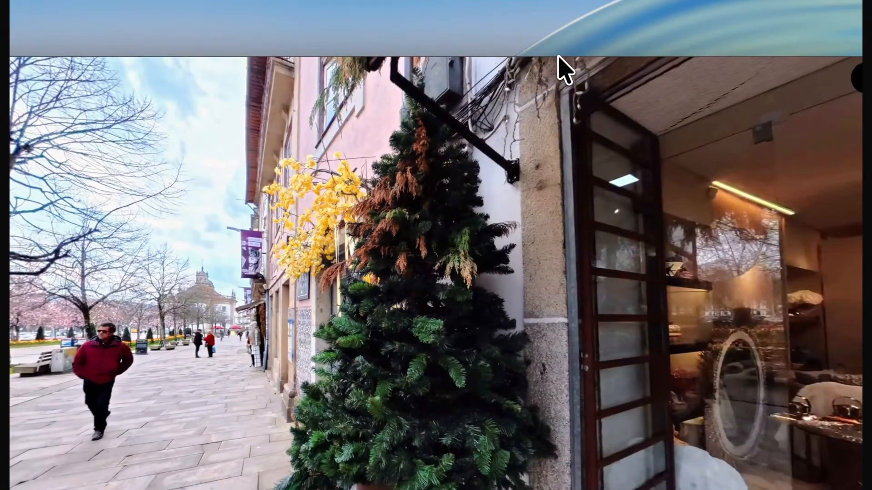